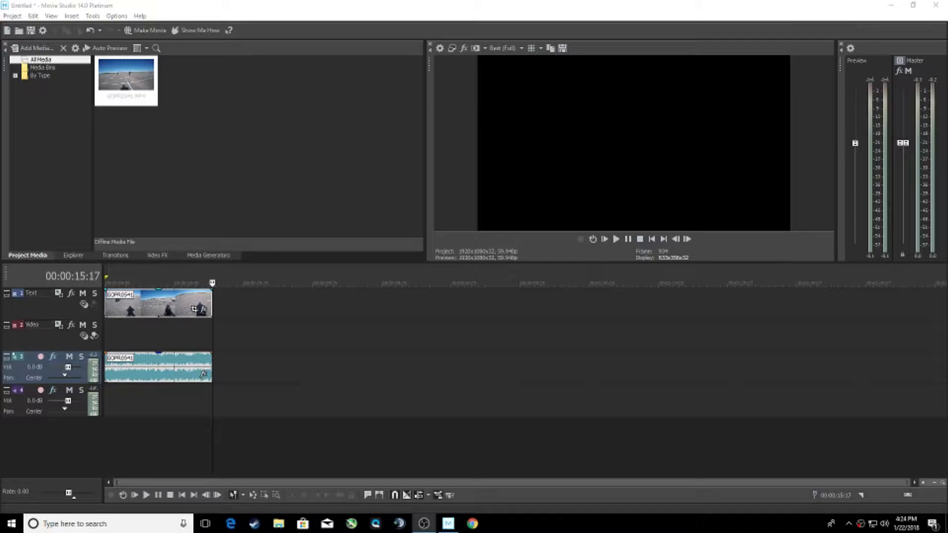
- Set the GOPR0541 clip's audio channels to Combine
left_click_drag(190, 283, 123, 283)
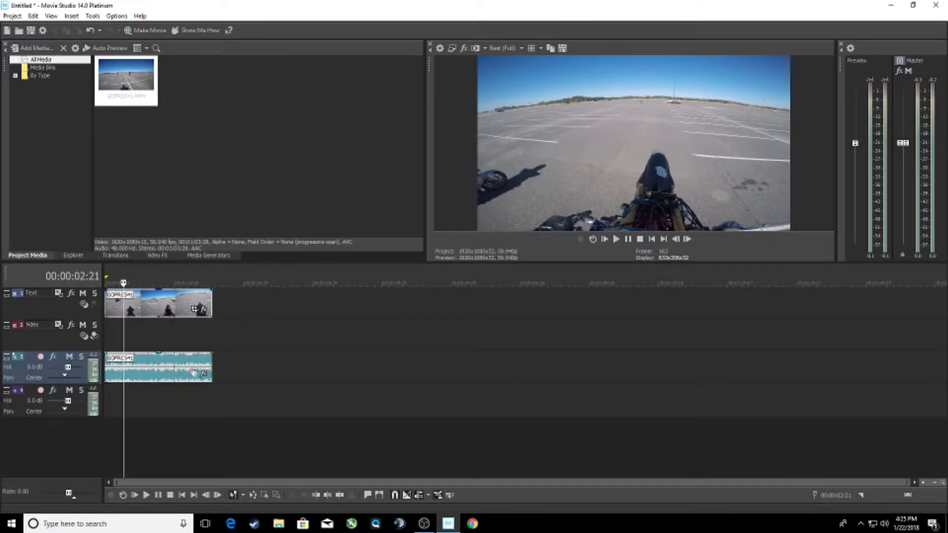
left_click(173, 371)
right_click(173, 371)
mouse_move(267, 337)
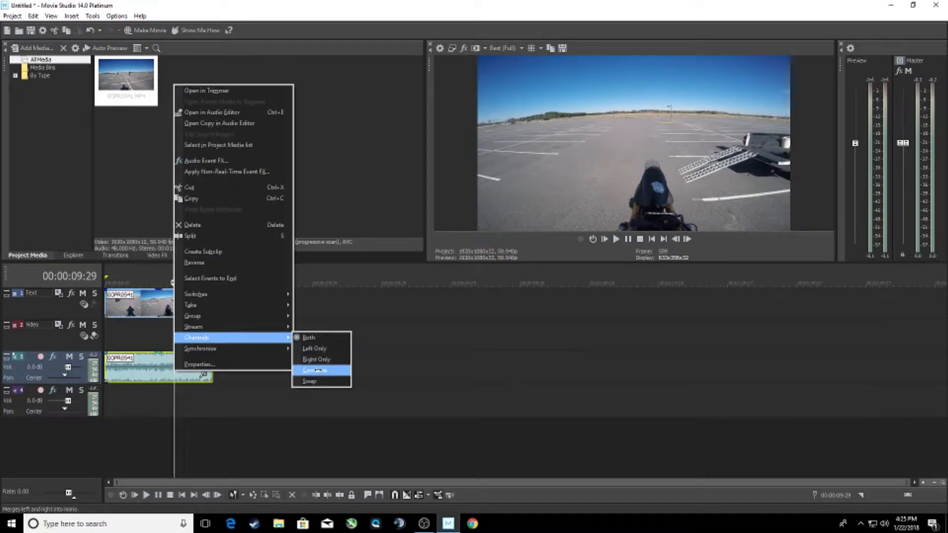
left_click(315, 360)
- Restore the clip's audio channels to Both and play a few seconds to hear the stereo sound
key("End")
left_click_drag(212, 283, 149, 283)
left_click(168, 357)
right_click(169, 356)
mouse_move(267, 325)
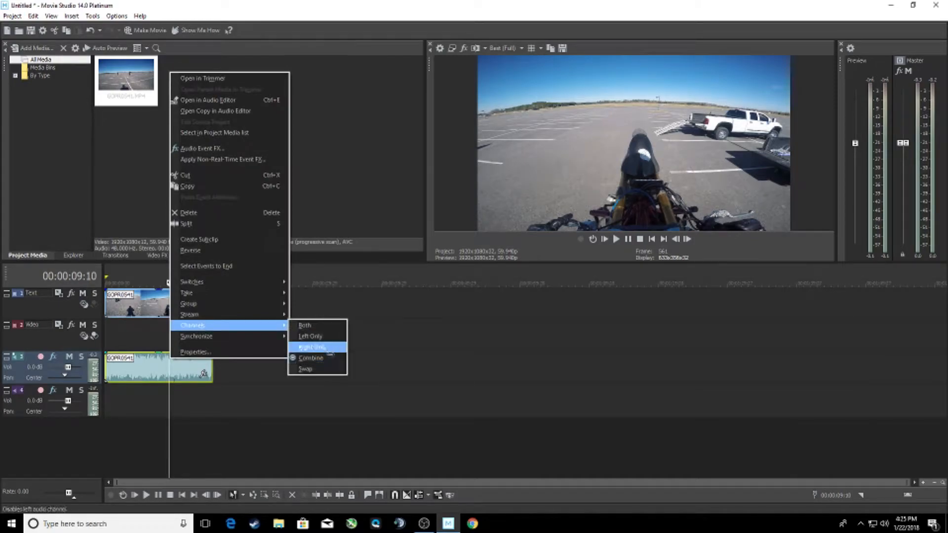
left_click(311, 326)
left_click(604, 239)
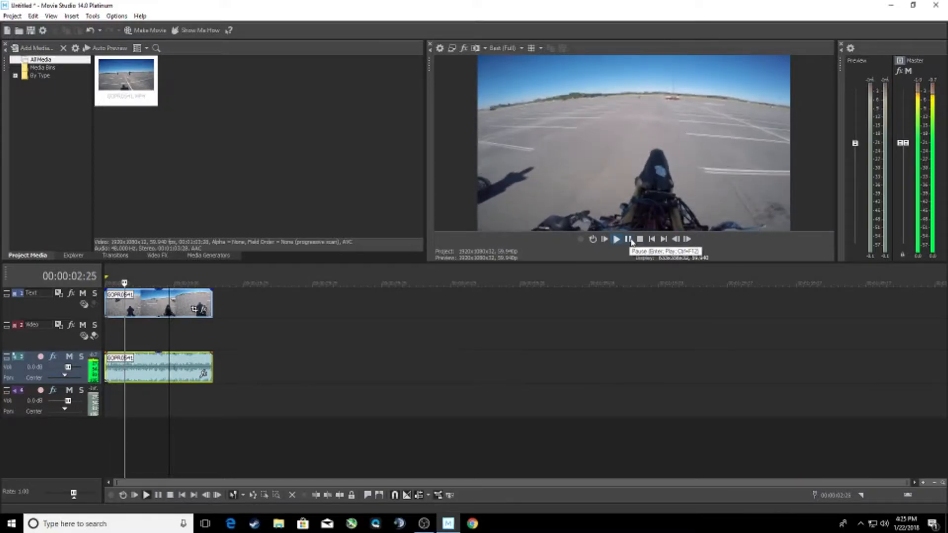
left_click(628, 240)
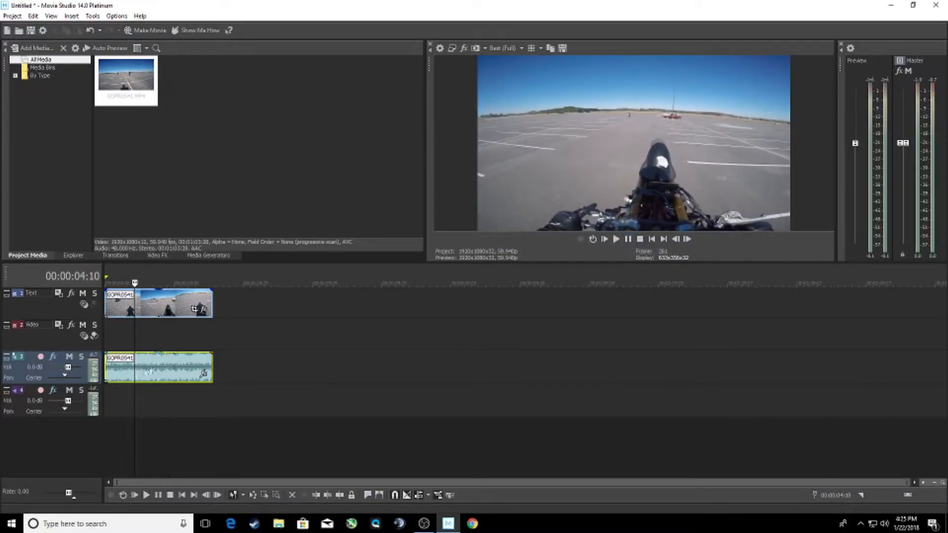
- Switch the clip's audio channels to Combine and play a short part to check the sound
right_click(162, 367)
left_click(306, 368)
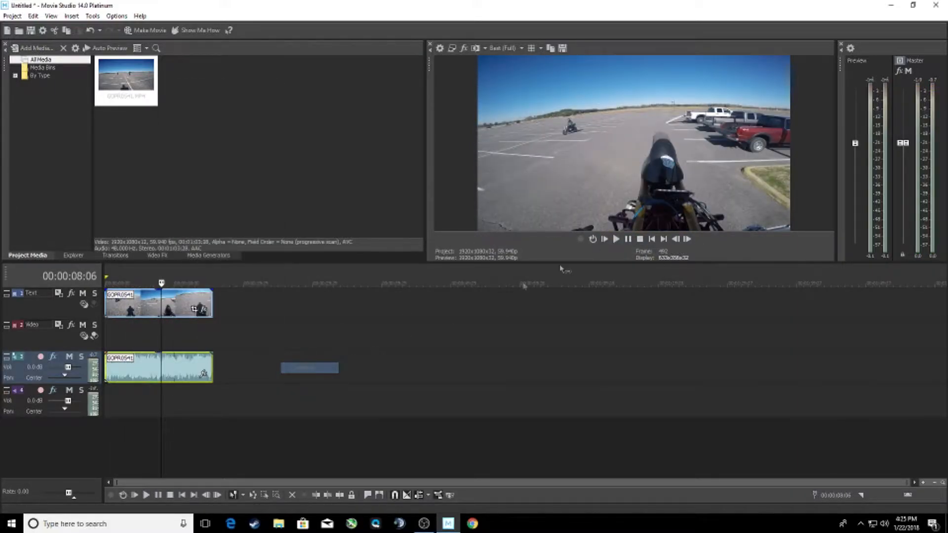
left_click(616, 240)
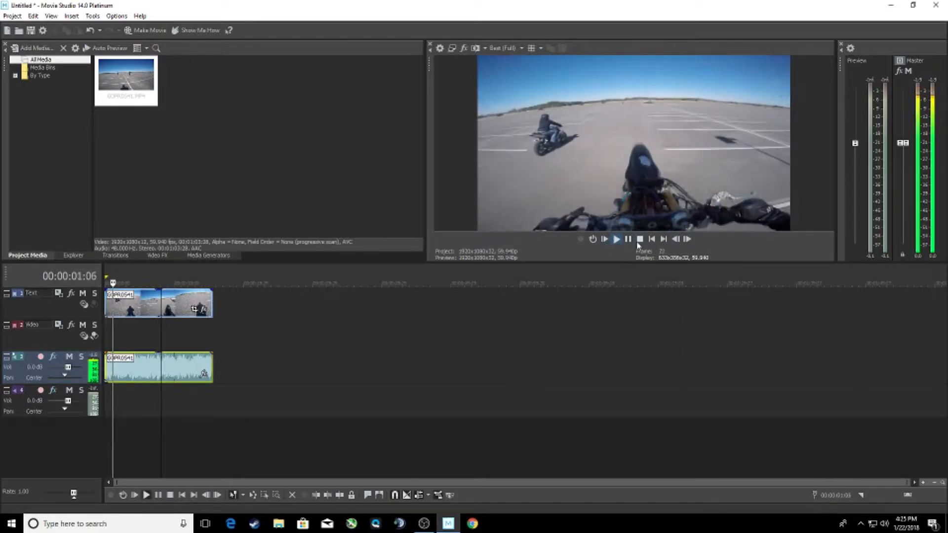
left_click(629, 242)
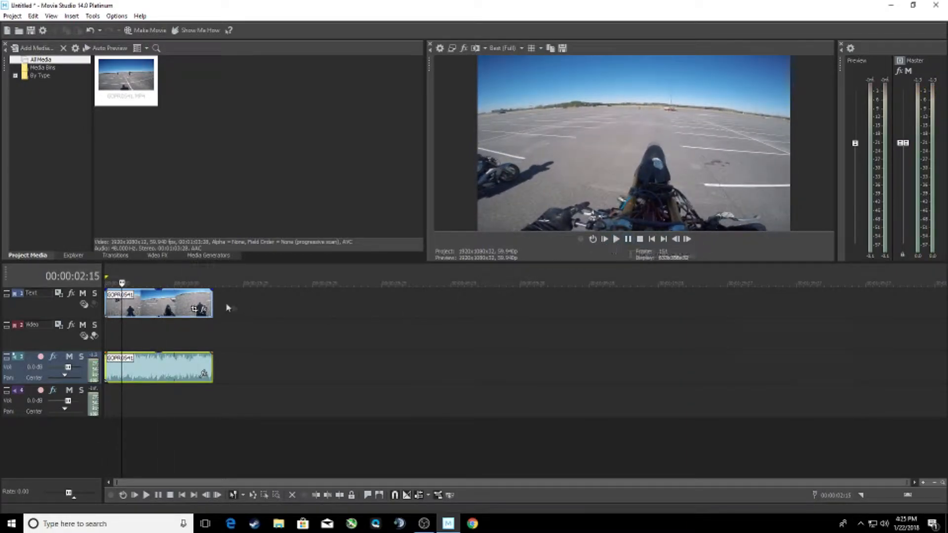
- Add the VEGAS Brightness and Contrast, Color Corrector and Color Curves effects to the GOPR0541 video event
mouse_move(122, 283)
left_mouse_down()
mouse_move(100, 283)
mouse_move(174, 283)
mouse_move(129, 283)
left_mouse_up()
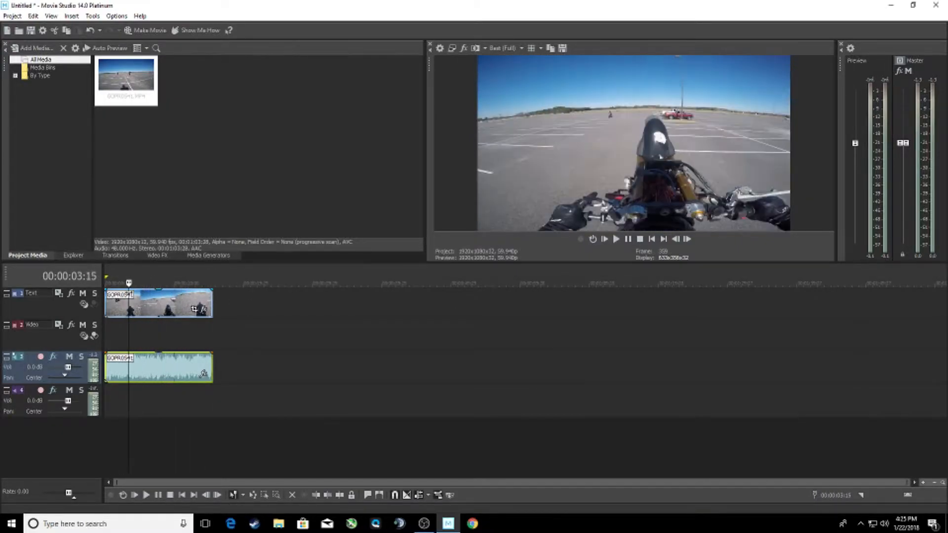
left_click(203, 311)
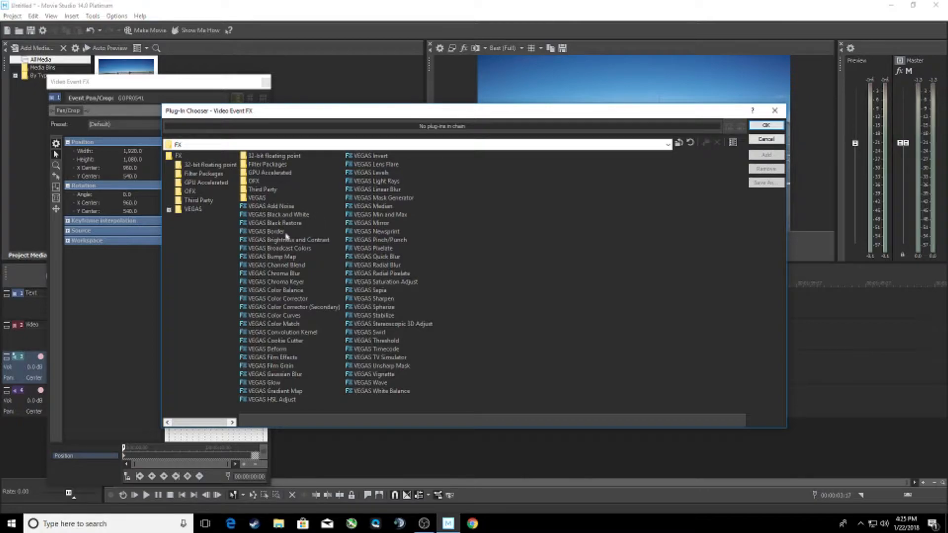
left_click(291, 241)
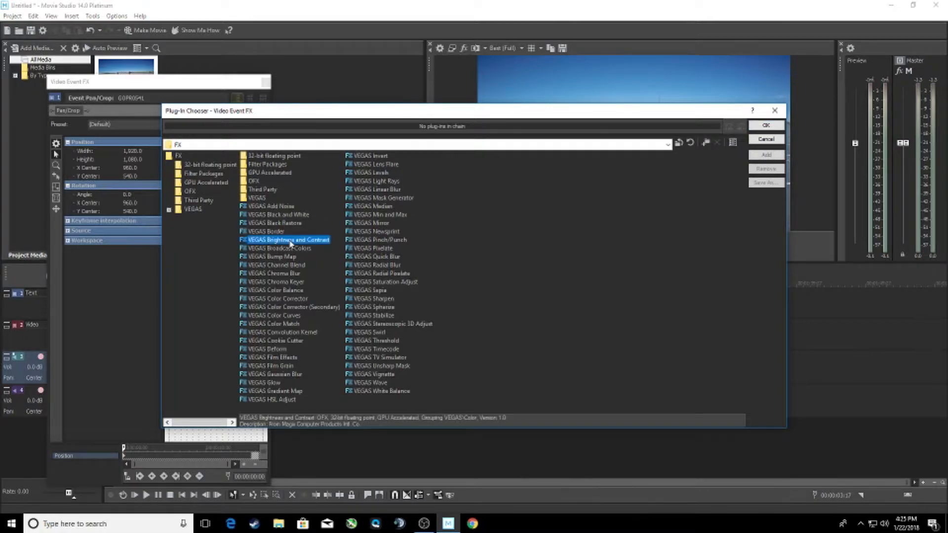
left_click(299, 299, "ctrl")
left_click(296, 316, "ctrl")
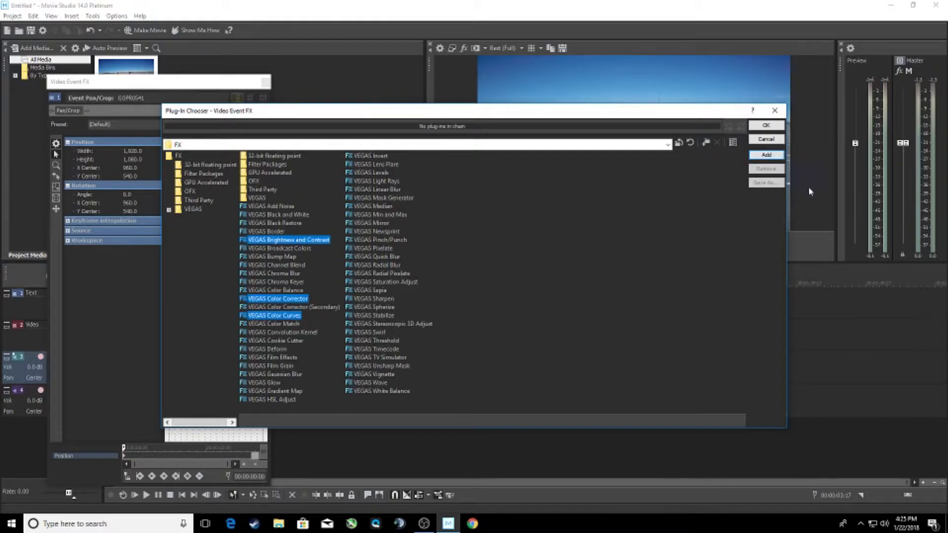
left_click(766, 155)
left_click(765, 125)
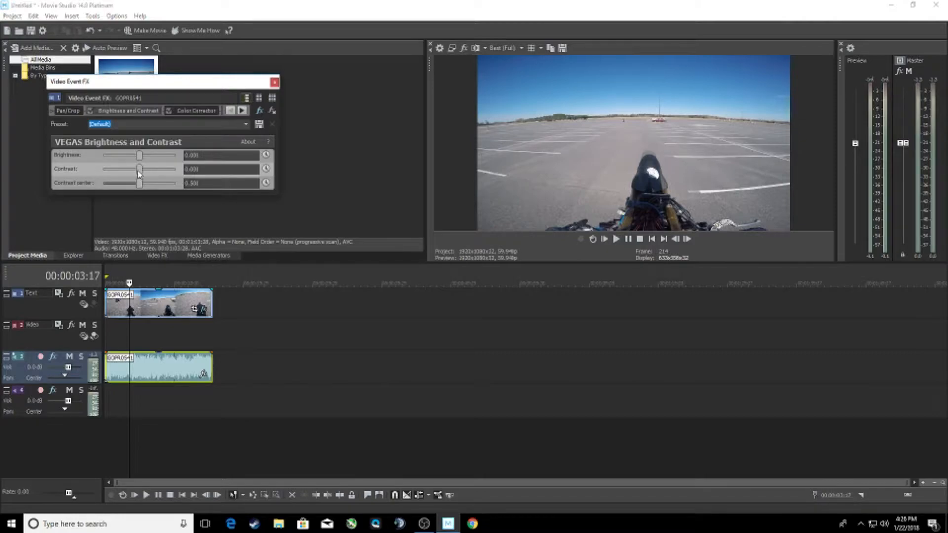
- Raise the contrast in the Brightness and Contrast effect to about 0.102
left_click_drag(140, 173, 148, 173)
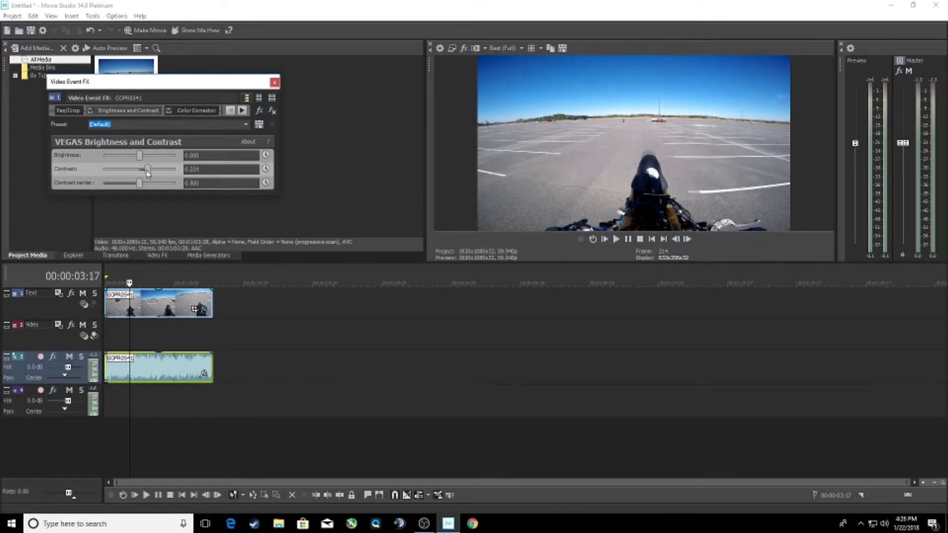
mouse_move(148, 172)
left_mouse_down()
mouse_move(132, 170)
mouse_move(143, 171)
left_mouse_up()
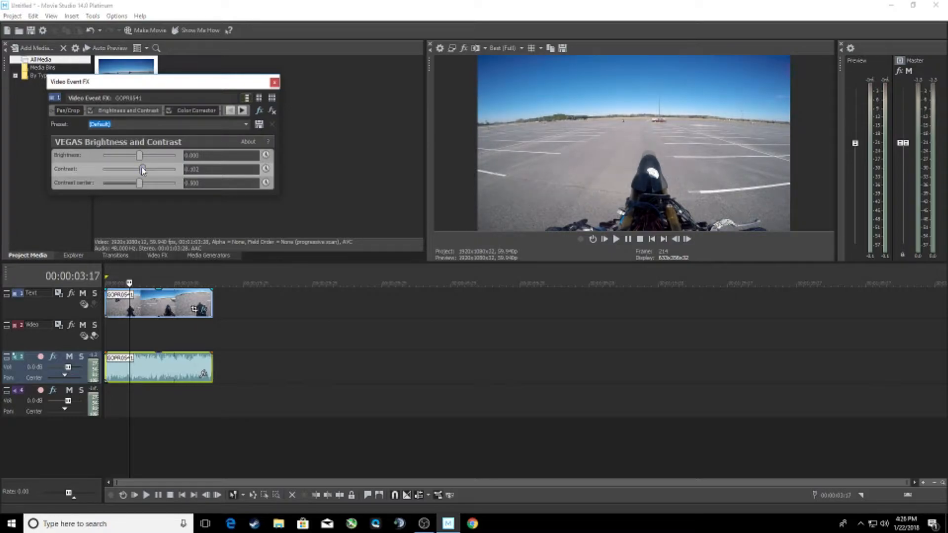
- In Color Corrector, keep the Default preset and shift the Low, Mid and High color wheels slightly toward blue
left_click(200, 112)
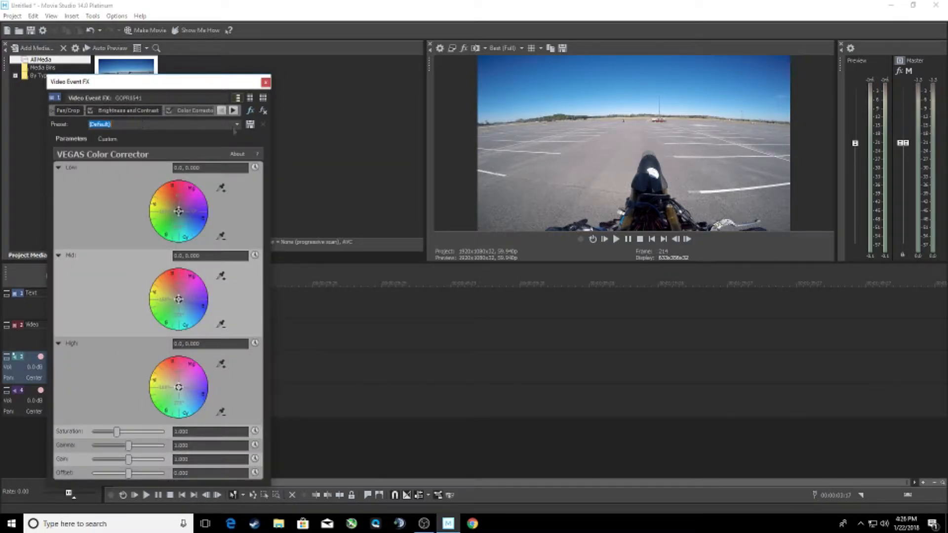
left_click(237, 124)
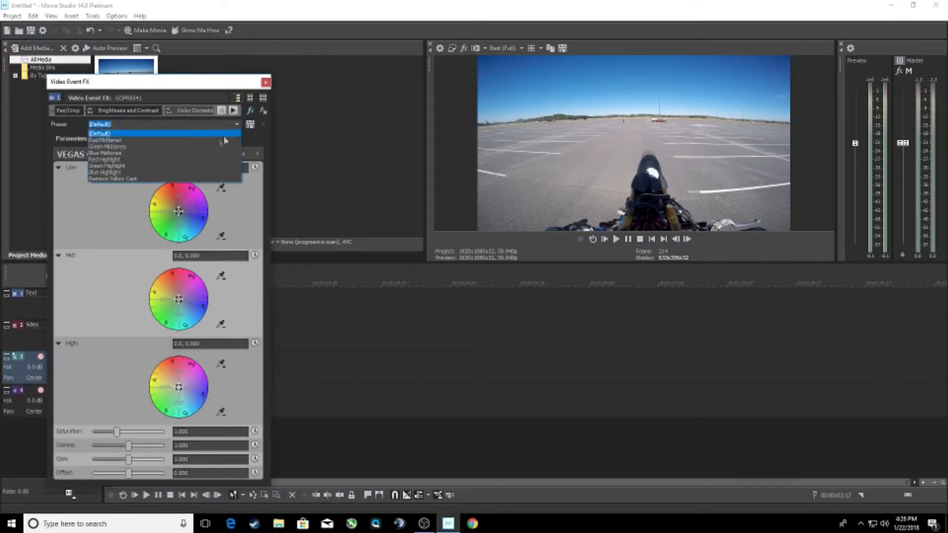
left_click(151, 136)
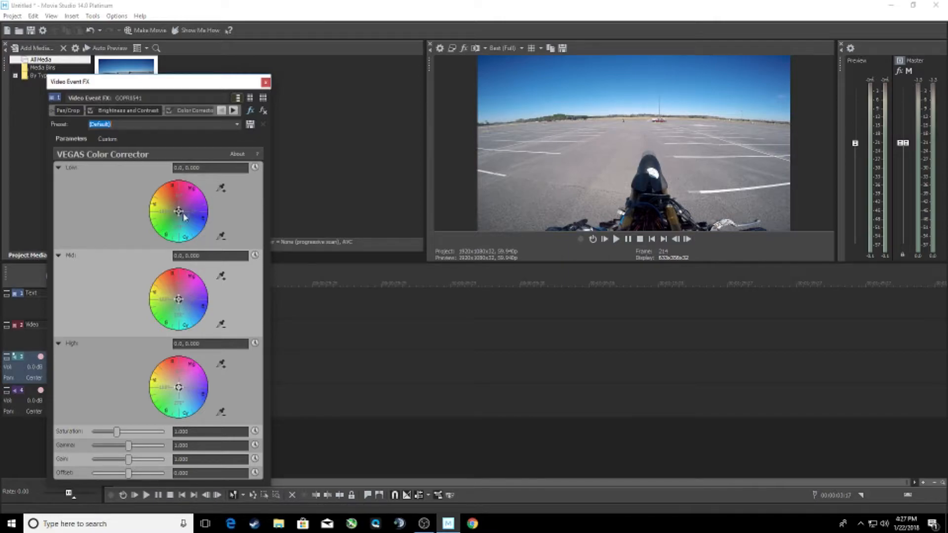
mouse_move(179, 212)
left_mouse_down()
mouse_move(210, 247)
mouse_move(186, 220)
left_mouse_up()
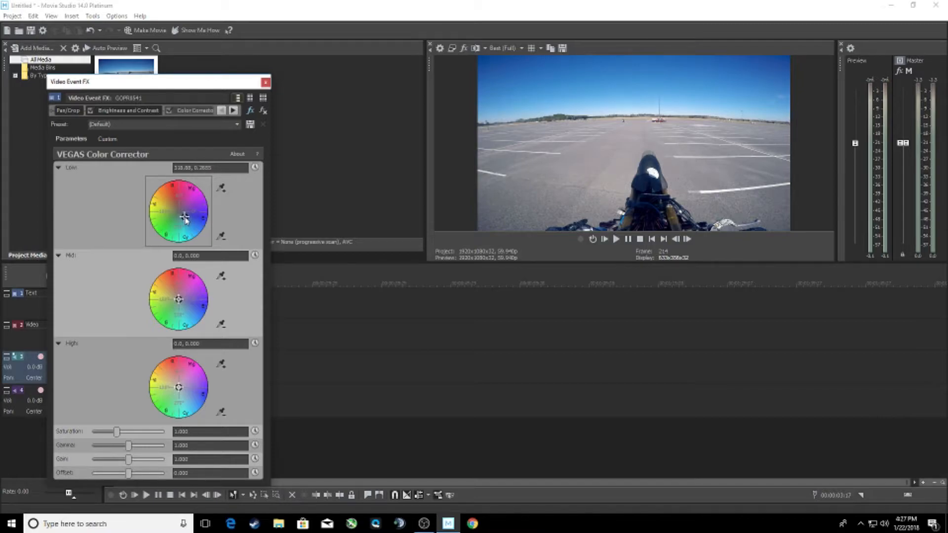
left_click_drag(179, 302, 185, 309)
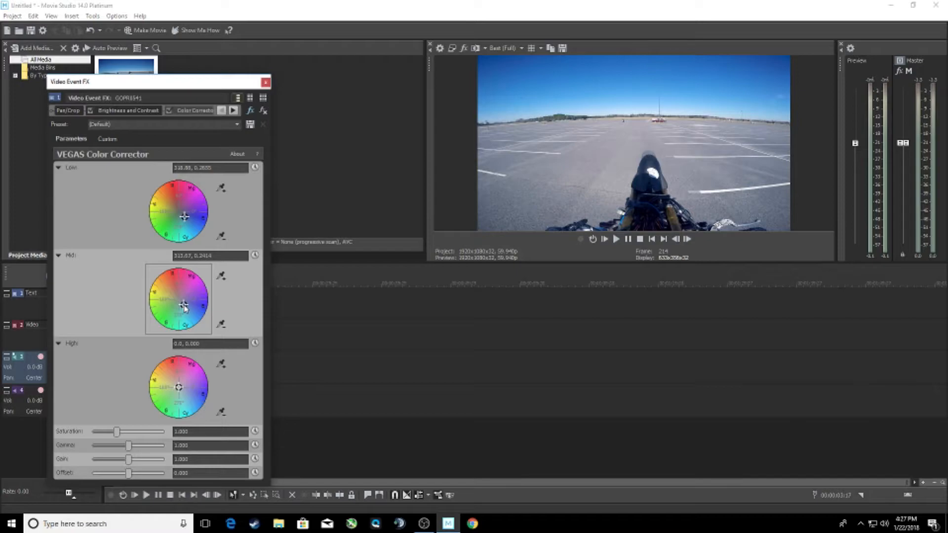
left_click_drag(179, 390, 186, 392)
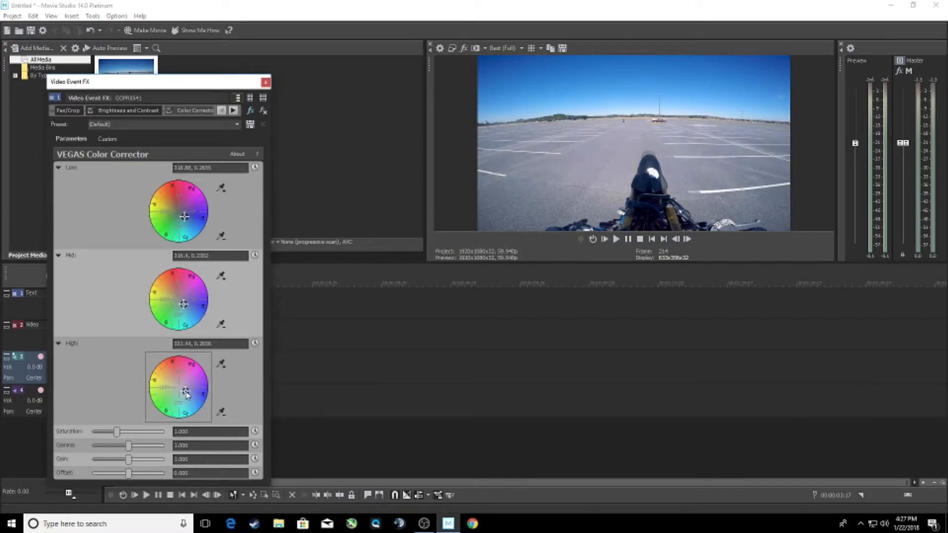
- Refine the wheels to about Mid 342.39, 0.2098, Low 337.8, 0.252 and High 322.7, 0.2095, and raise saturation to 1.304
left_click(185, 306)
left_click_drag(184, 305, 185, 303)
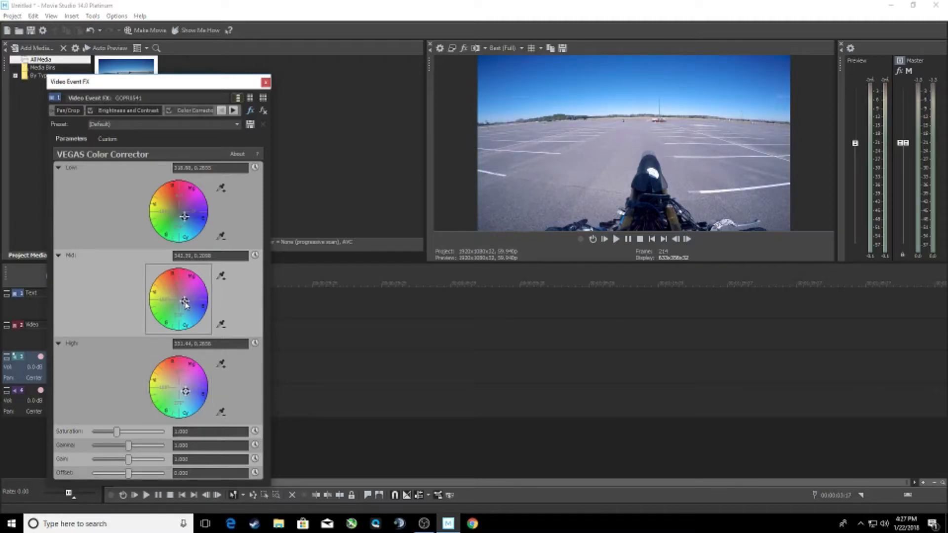
left_click(185, 217)
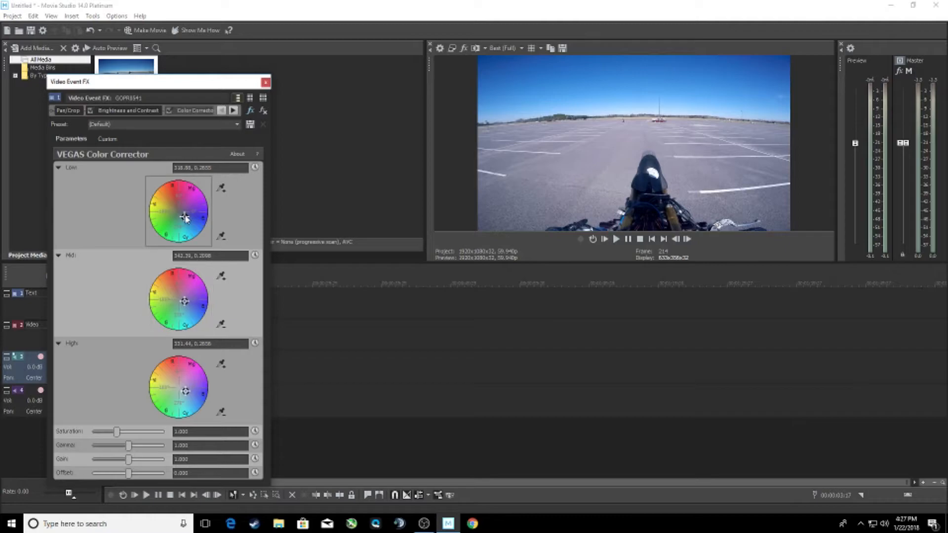
left_click_drag(186, 217, 187, 218)
left_click(186, 392)
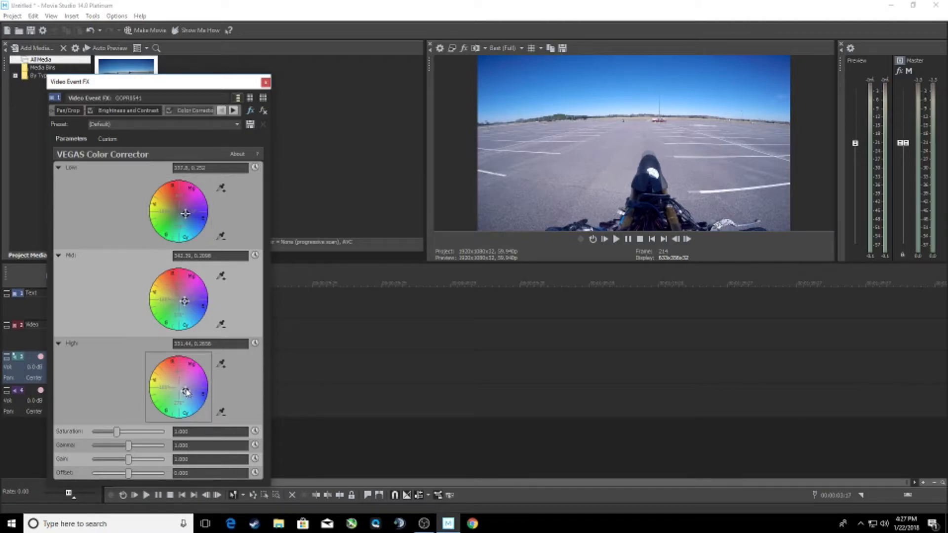
left_click_drag(185, 392, 184, 394)
left_click(116, 431)
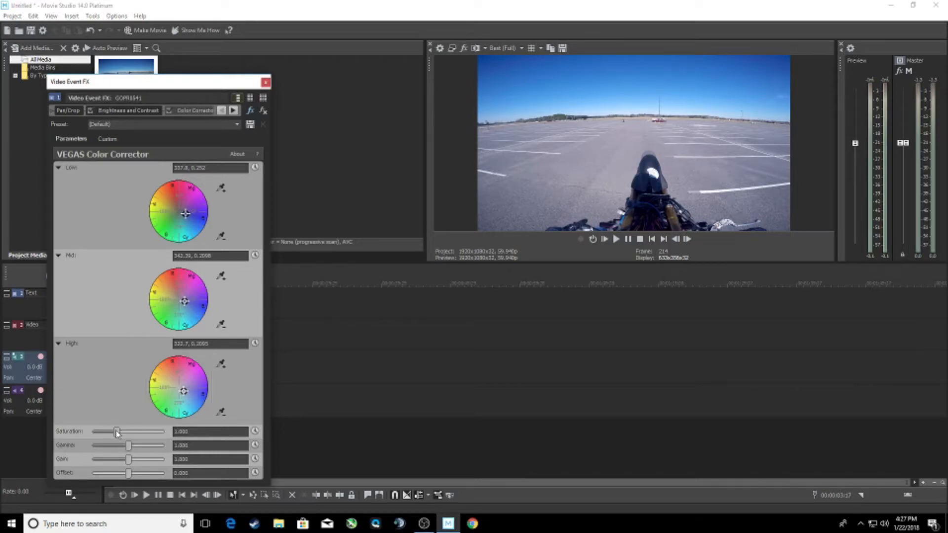
left_click_drag(117, 432, 122, 434)
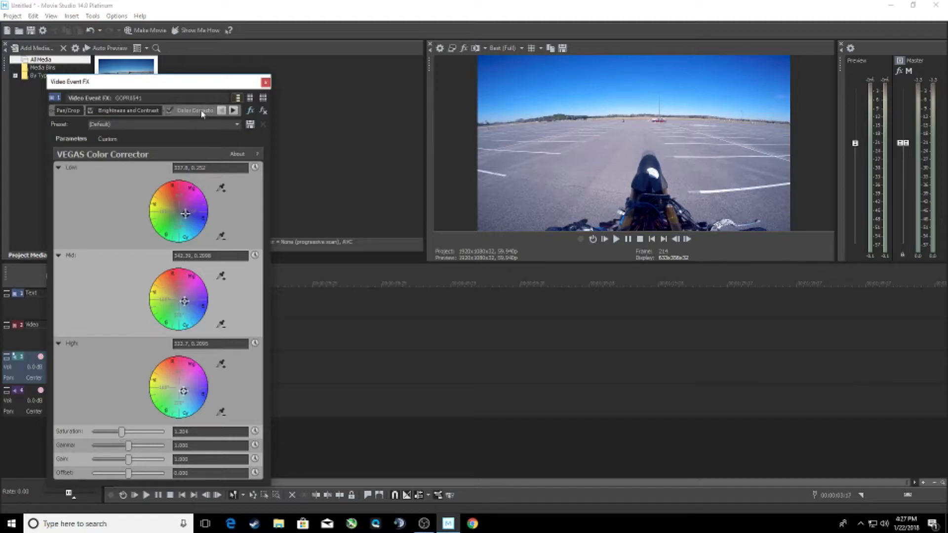
- In Color Curves, bend the RGB curve to lift the deepest shadows slightly and darken the midtones and highlights, judging the frame at 00:00:07:10
left_click(234, 112)
left_click(234, 111)
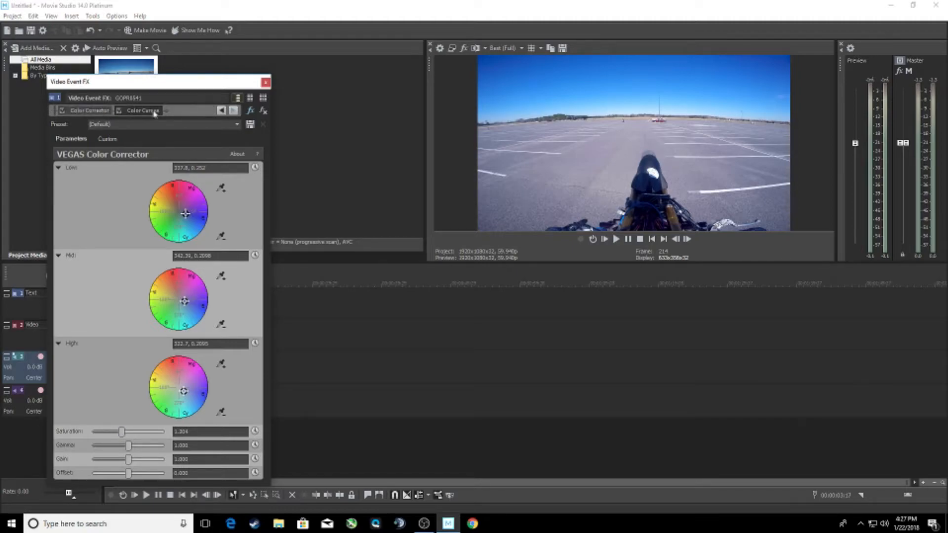
left_click(151, 111)
left_click_drag(187, 82, 349, 197)
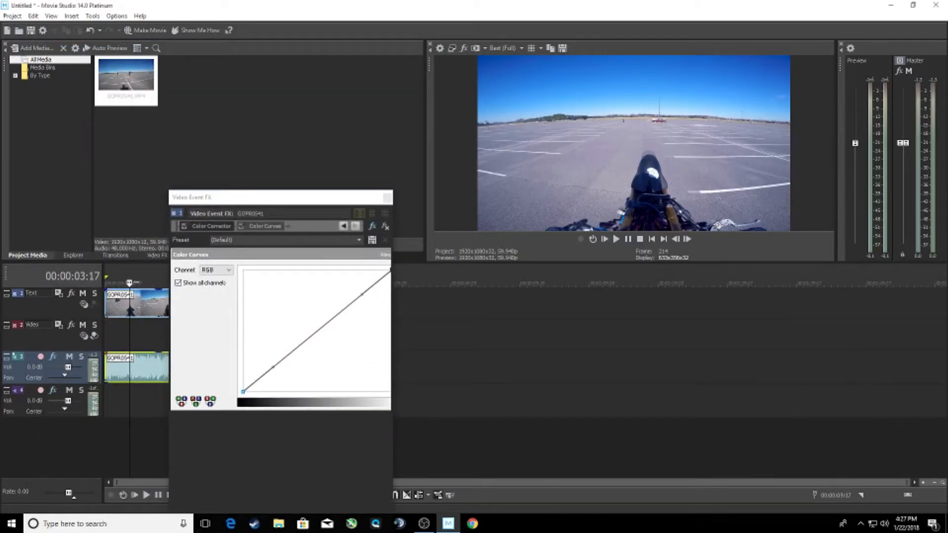
left_click_drag(161, 283, 156, 283)
left_click_drag(273, 368, 250, 378)
left_click_drag(365, 296, 343, 344)
left_click_drag(343, 344, 344, 345)
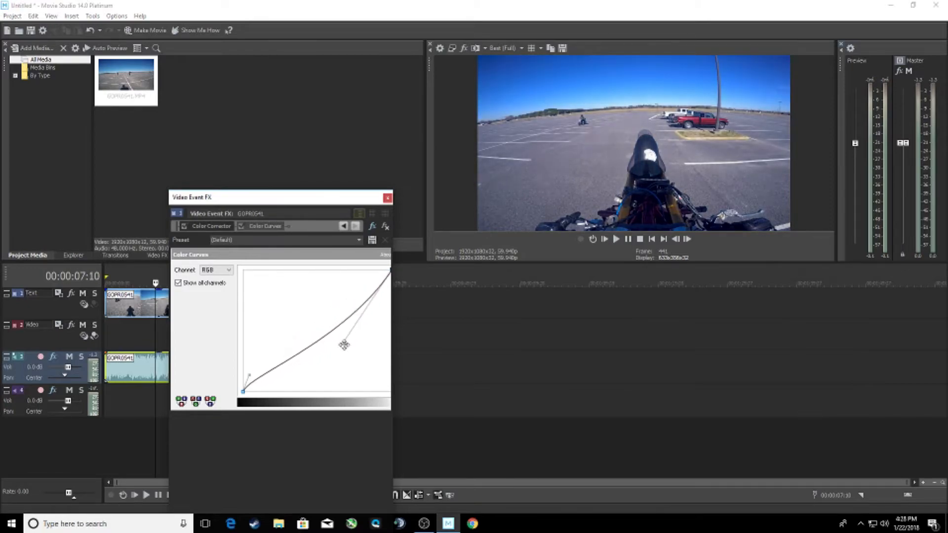
- Compare the original and graded footage in the preview's split-screen view, with effects bypassed on the left half
left_click_drag(314, 200, 303, 165)
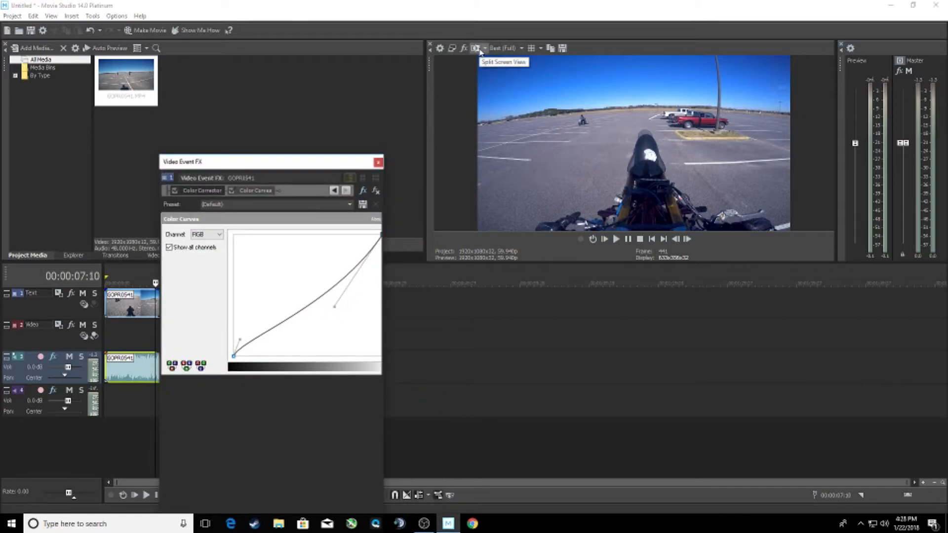
left_click(479, 50)
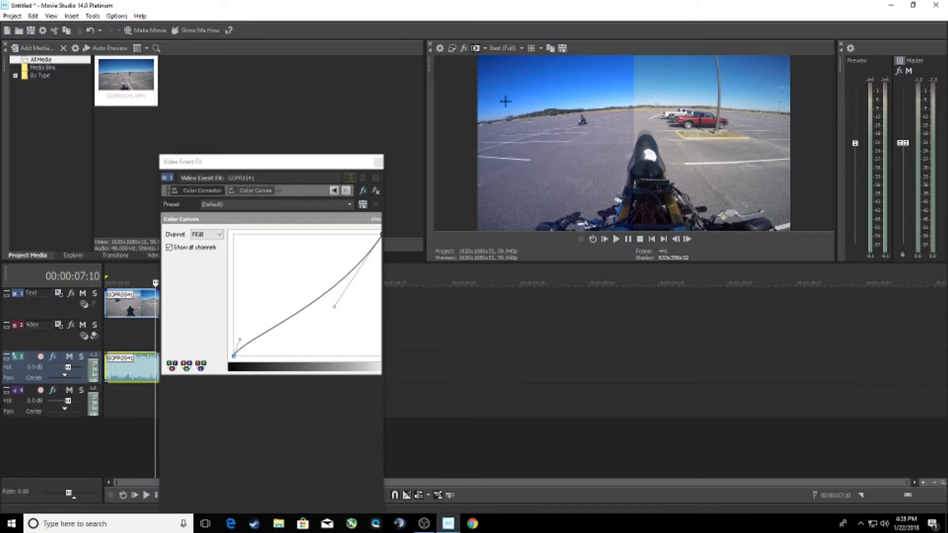
left_click(485, 48)
left_click(502, 95)
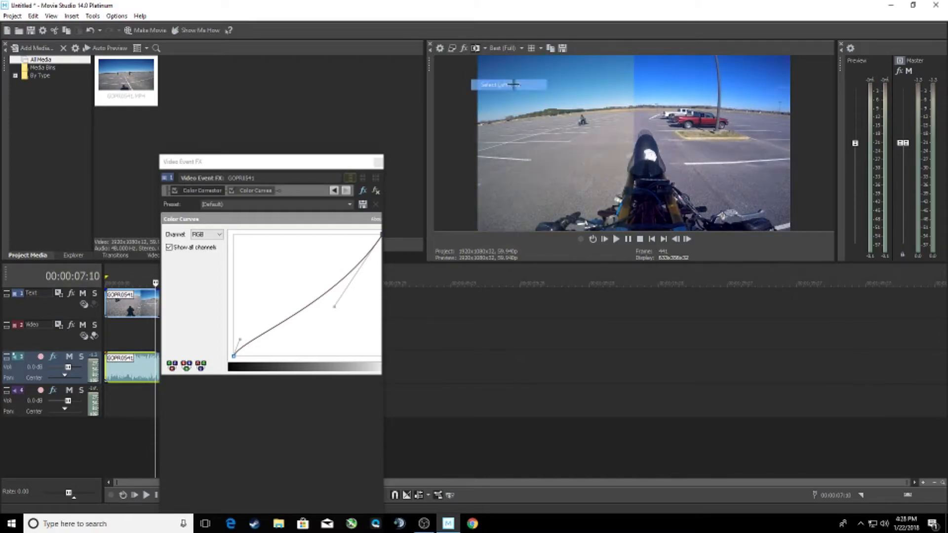
left_click(475, 49)
left_click(475, 49)
left_click(475, 49)
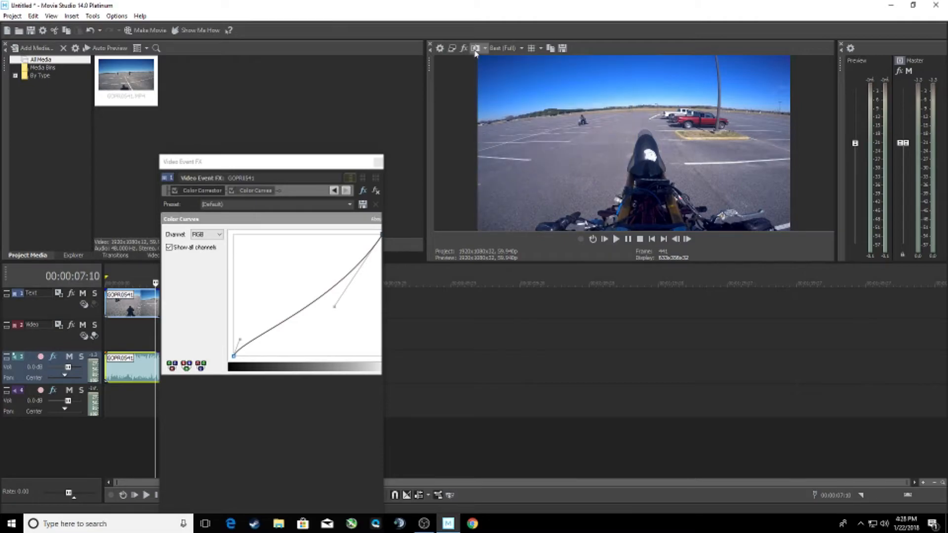
left_click(475, 49)
- Close the event effects window and play the clip from the start to review the split-screen comparison
left_click(378, 162)
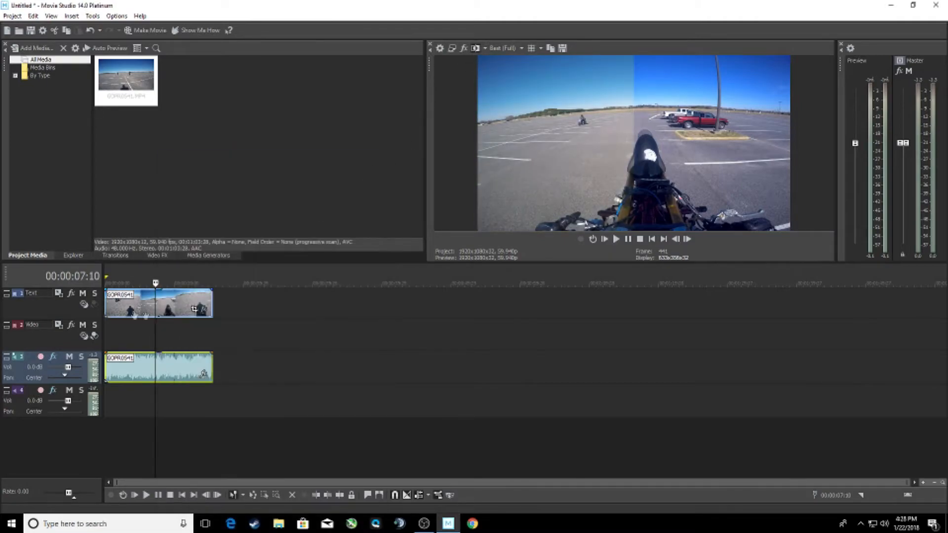
left_click(604, 239)
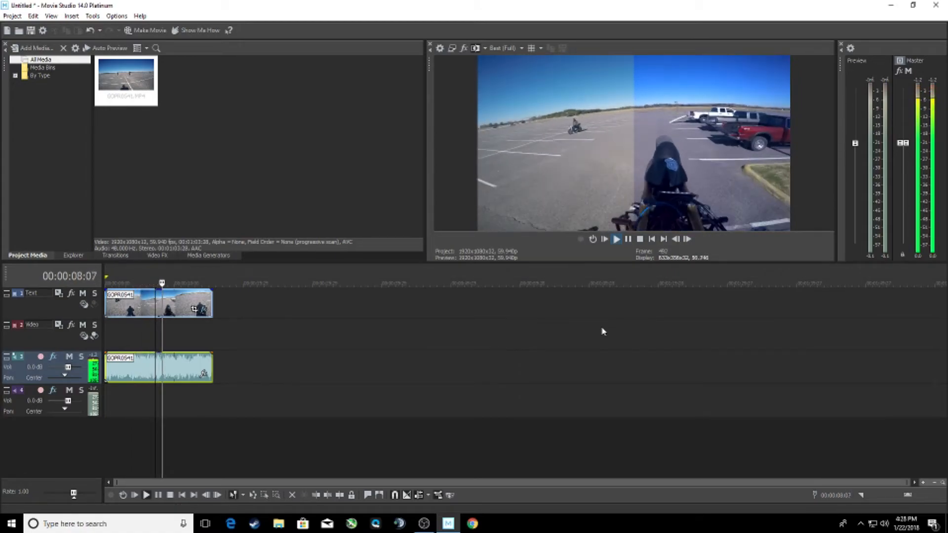
- Pause playback at 00:00:15:01 and turn off the preview's split-screen comparison to view the fully graded frame
left_click(627, 241)
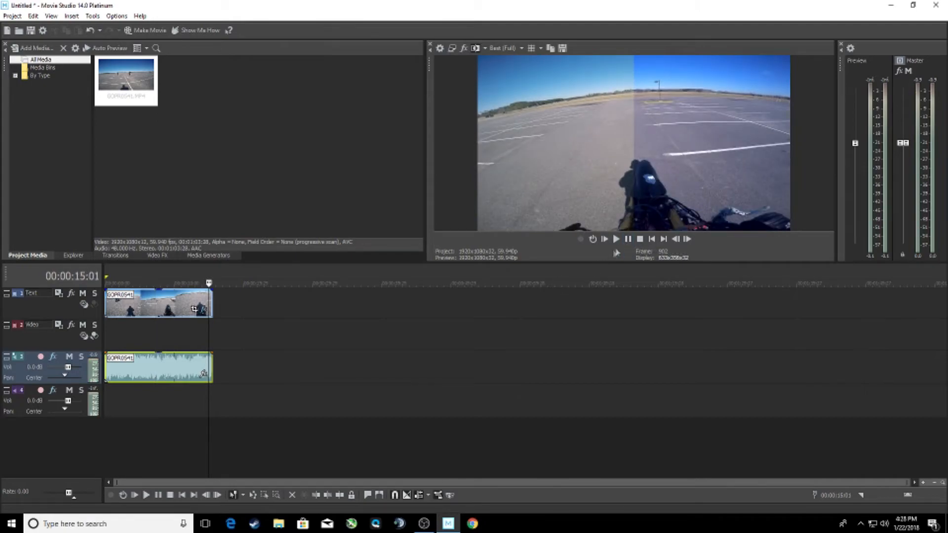
left_click(475, 48)
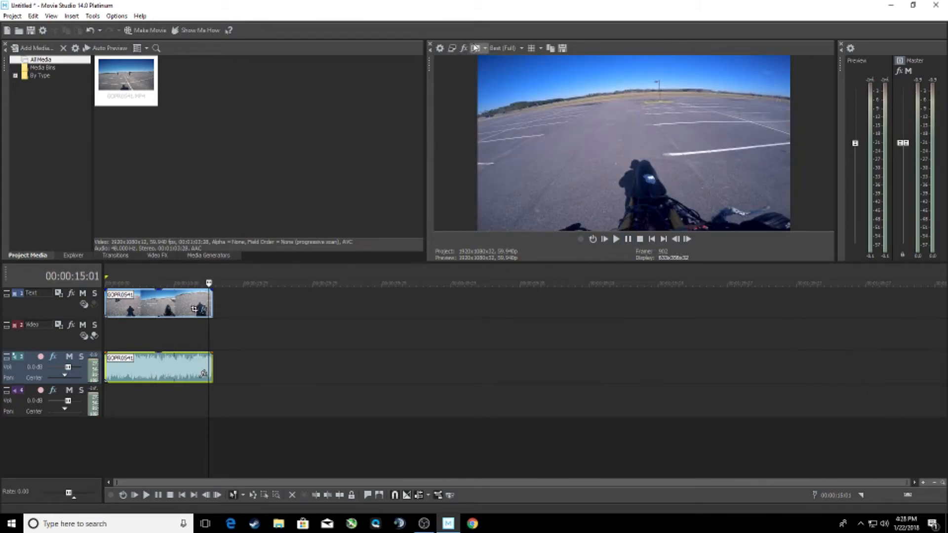
left_click(476, 48)
left_click(475, 48)
- Remove the Brightness and Contrast, Color Corrector and Color Curves effects from the video clip and close its effects window
left_click(163, 298)
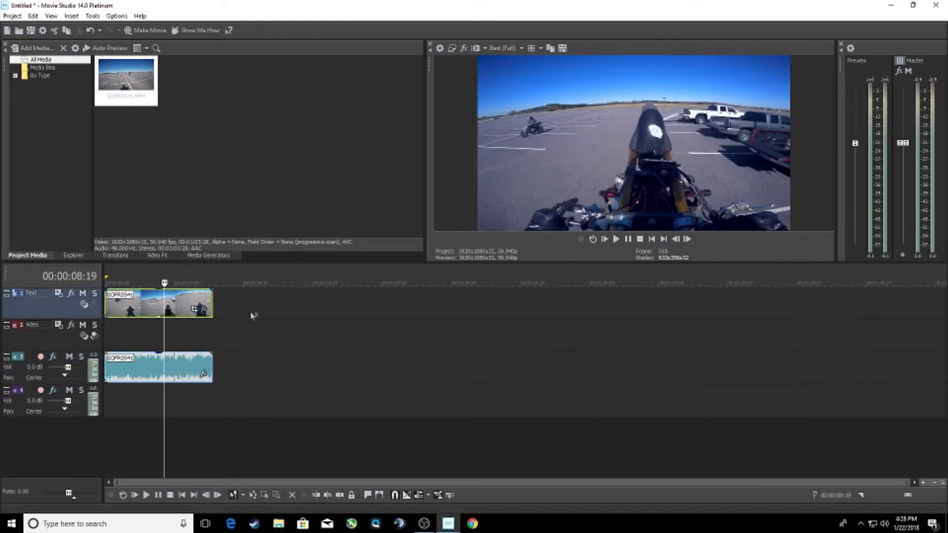
left_click(204, 311)
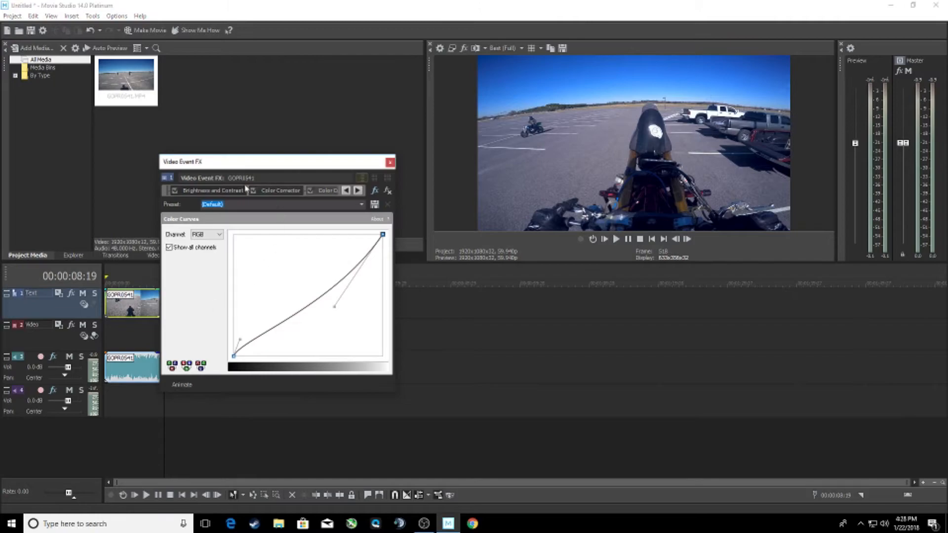
left_click(211, 190)
left_click(387, 190)
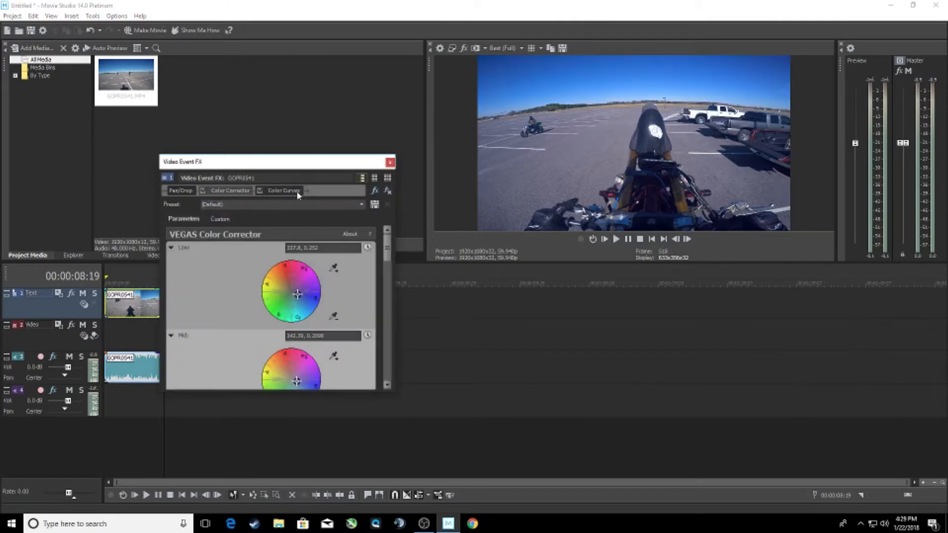
left_click(388, 191)
left_click(388, 191)
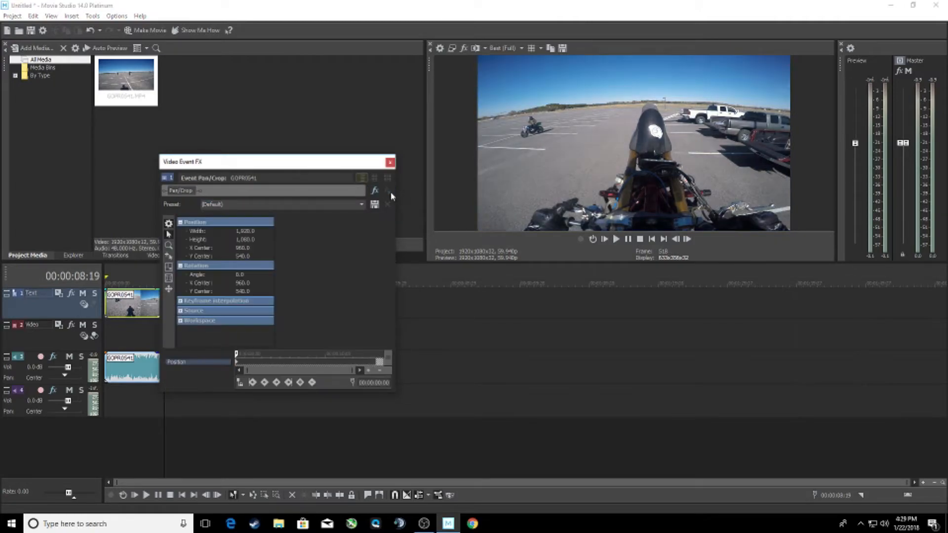
left_click(389, 162)
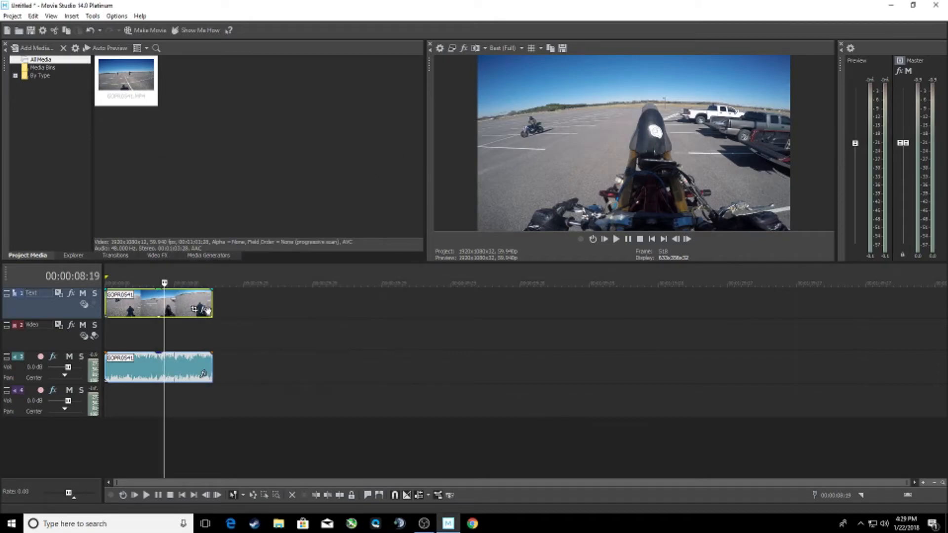
- Add VEGAS Color Corrector and VEGAS Color Corrector (Secondary) to the clip, and move the effects window clear of the preview
left_click(205, 311)
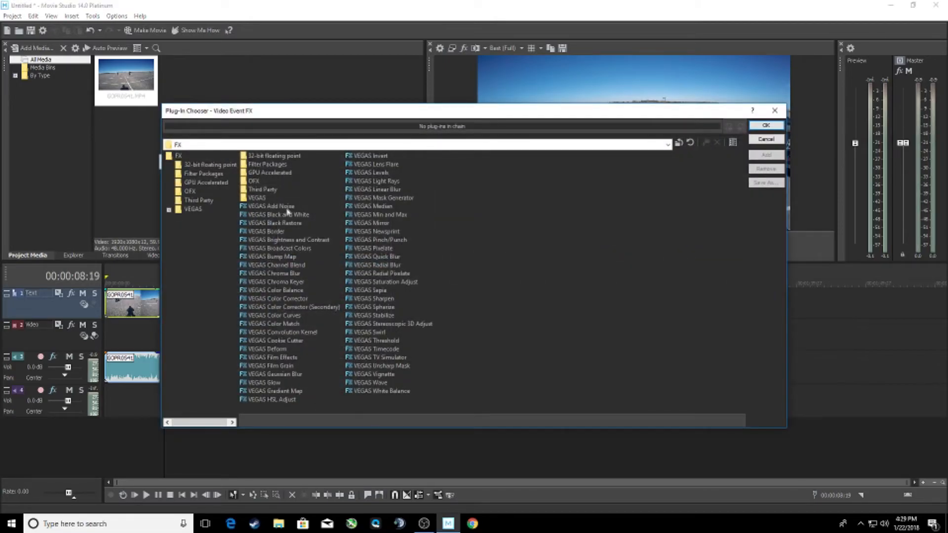
left_click(300, 298)
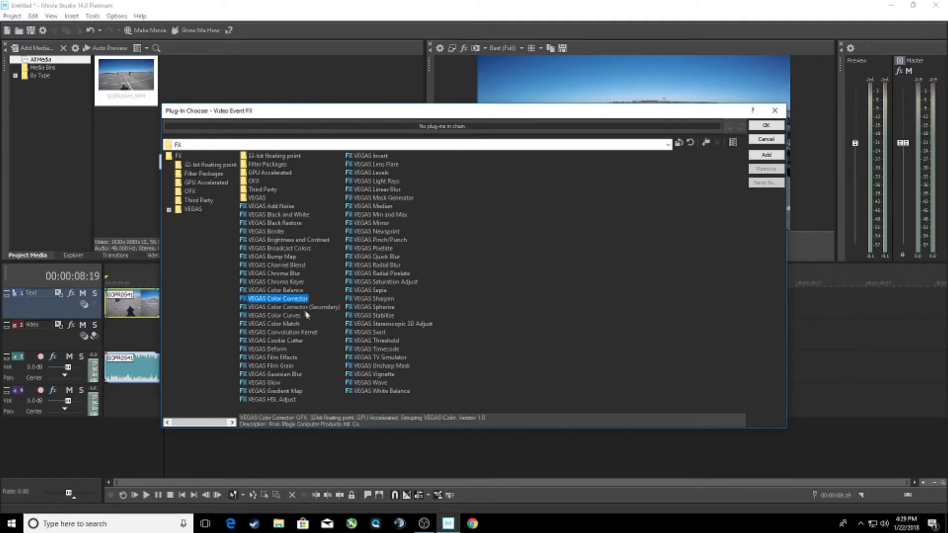
left_click(306, 307, "ctrl")
left_click(776, 156)
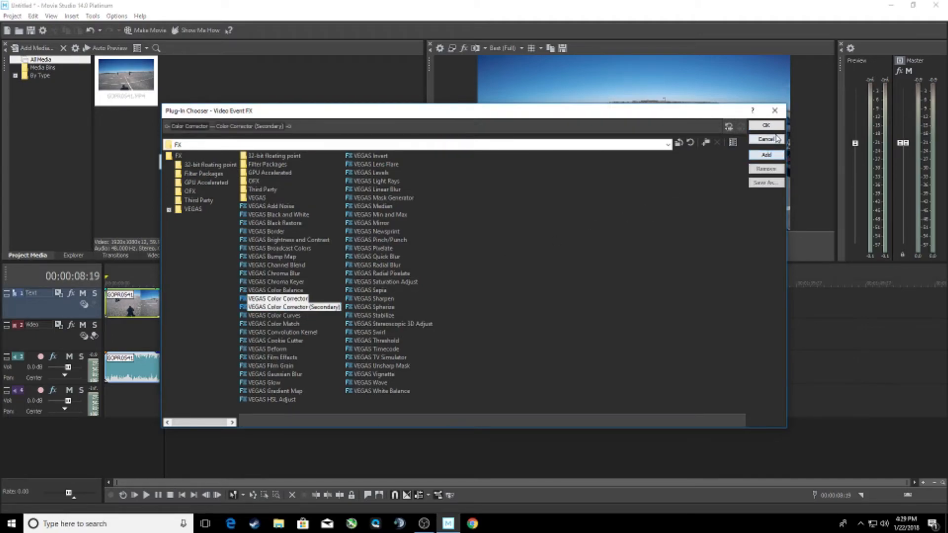
left_click(766, 125)
left_click_drag(310, 169, 280, 61)
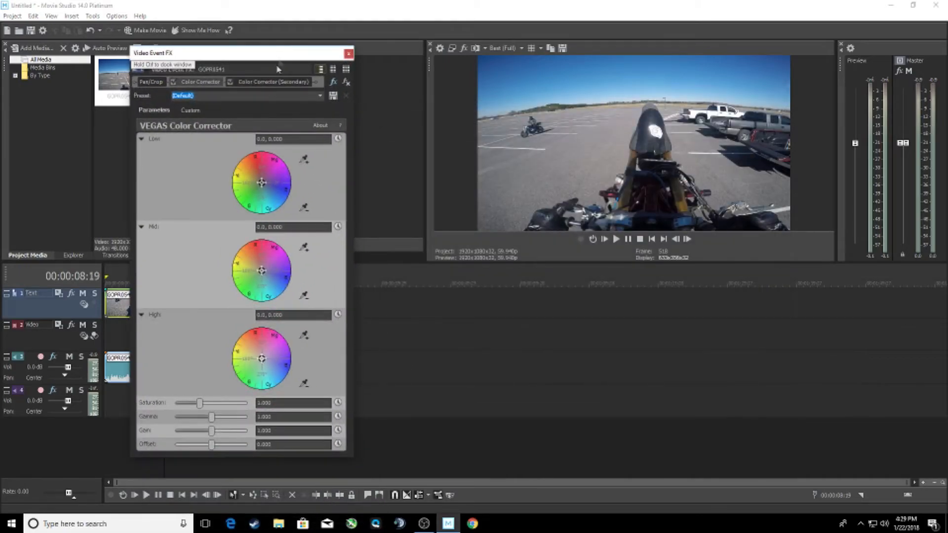
- Cycle through the Color Corrector presets and apply Blue Highlight
left_click(249, 96)
scroll(250, 96, "down", 3)
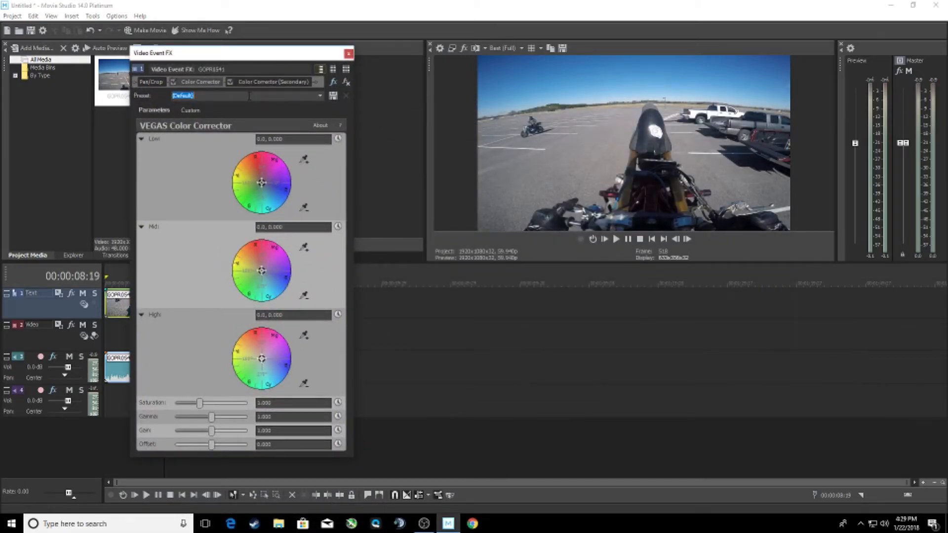
scroll(250, 96, "down", 1)
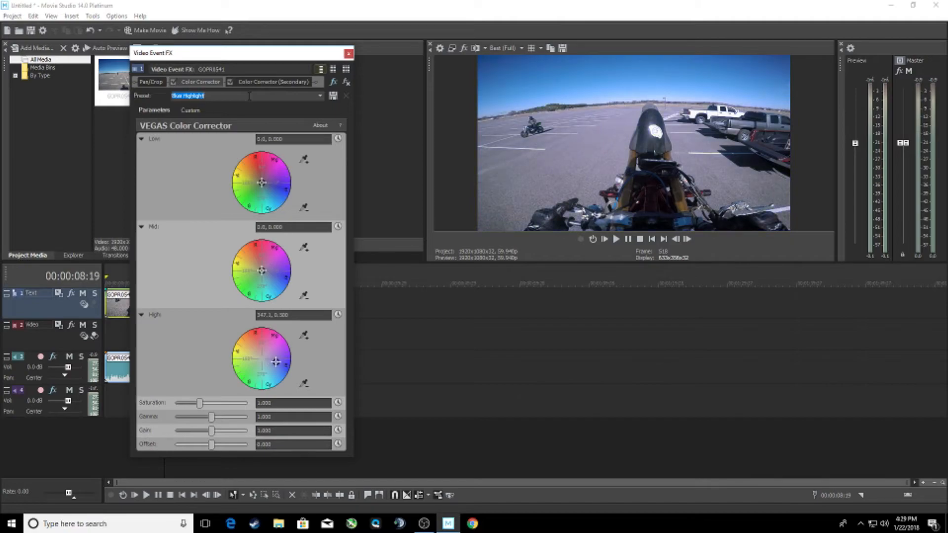
scroll(250, 96, "up", 1)
scroll(249, 96, "down", 1)
- Apply the Darken Mids preset to Color Corrector (Secondary) and close the effects window
left_click(269, 82)
scroll(247, 96, "down", 3)
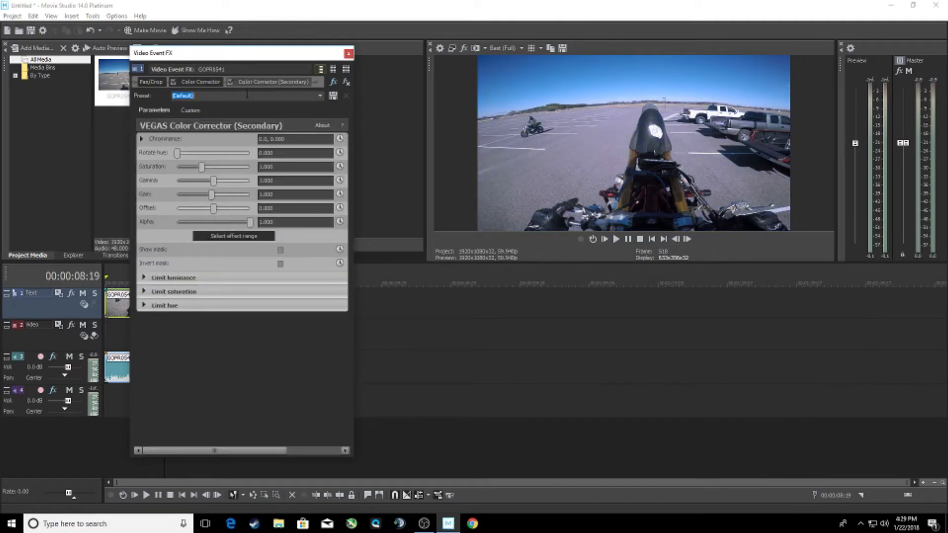
scroll(247, 95, "down", 1)
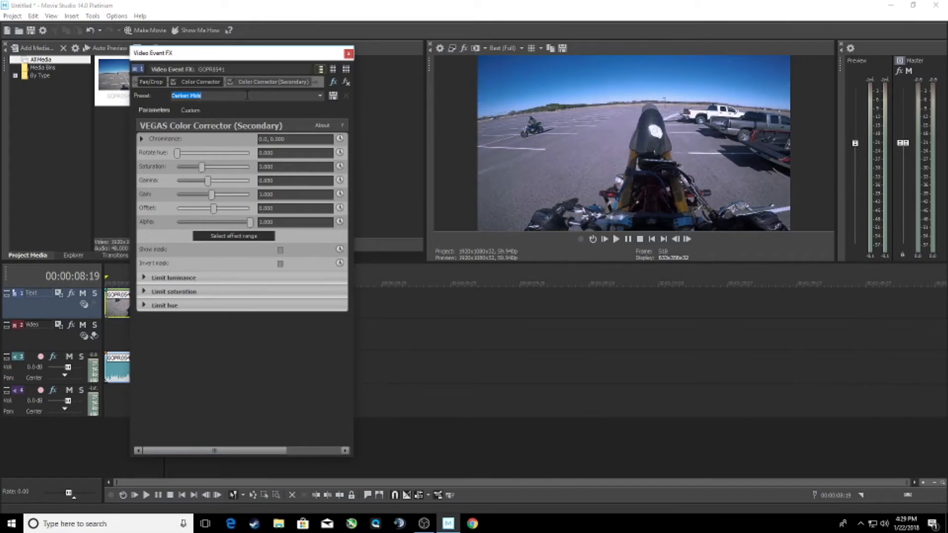
left_click(348, 55)
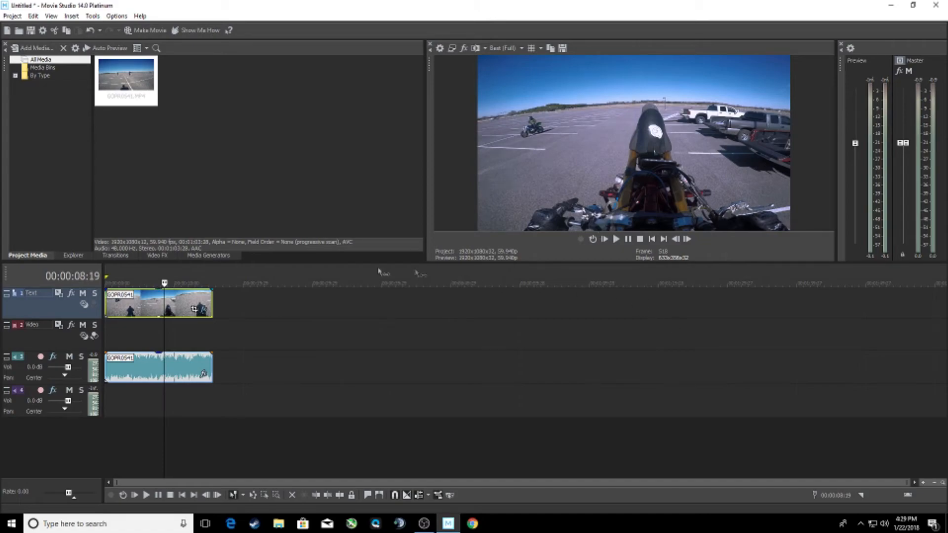
- At 00:00:05:29, shift the Color Corrector's Low wheel toward blue-cyan, to about 305, 0.28, and close the effects window
left_click(183, 283)
left_click_drag(183, 283, 146, 283)
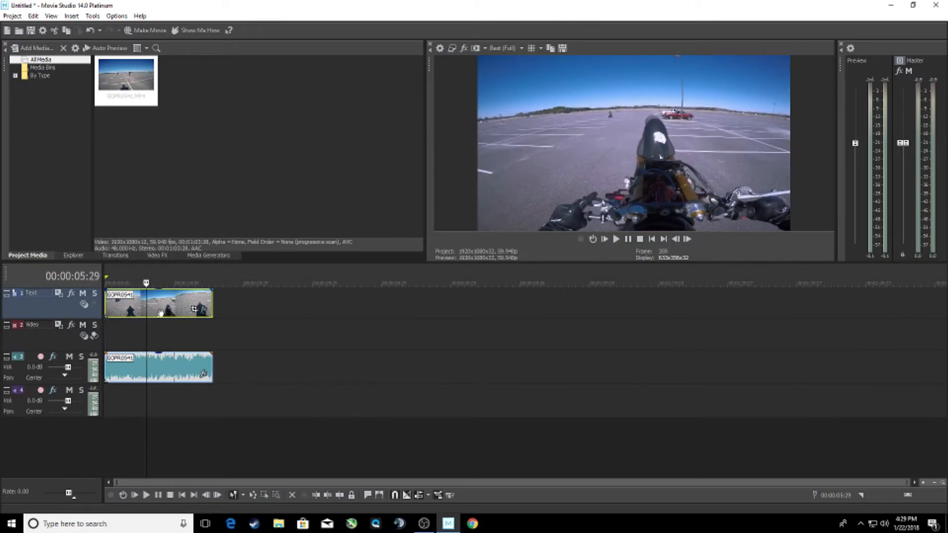
left_click(202, 311)
left_click(193, 81)
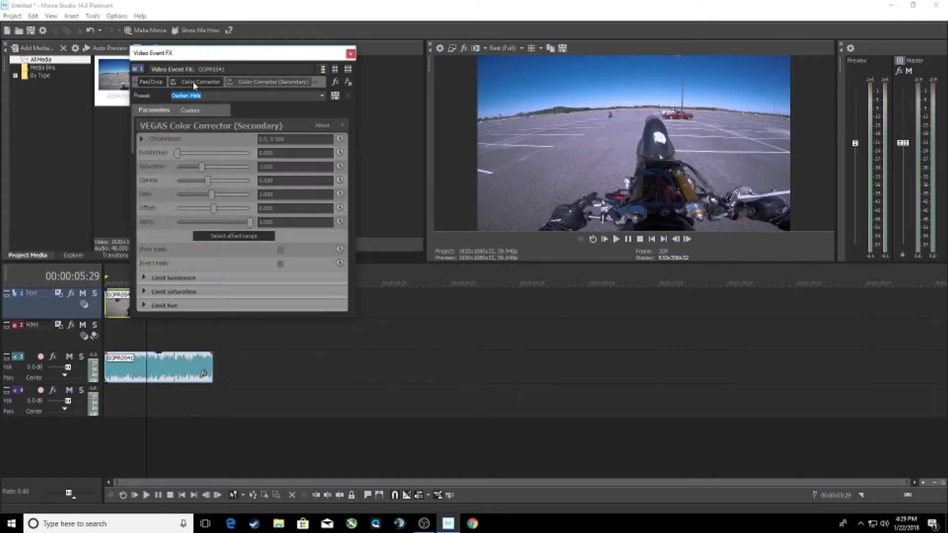
left_click_drag(263, 186, 268, 191)
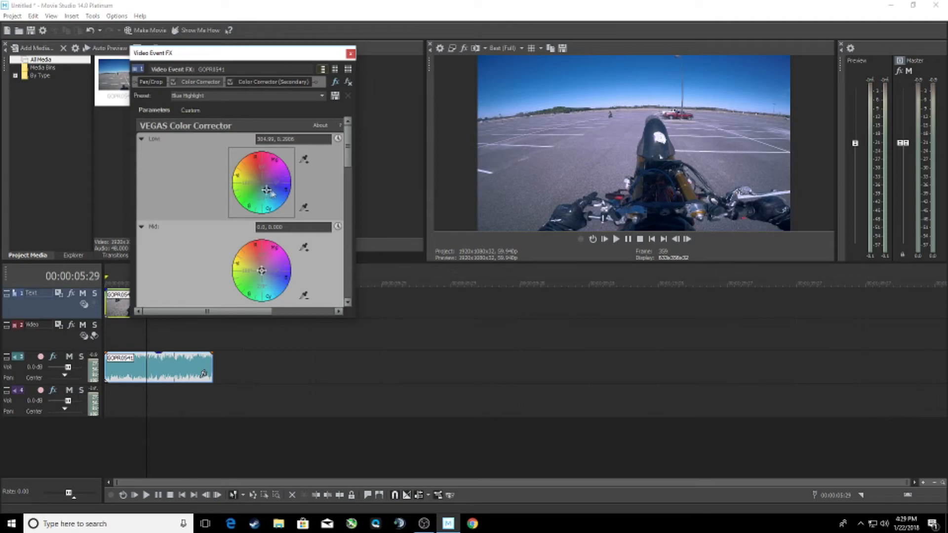
left_click(350, 53)
- Compare the preset-based grade with the original in split-screen view, bypass effects on the right half instead, and turn the split off
left_click(476, 48)
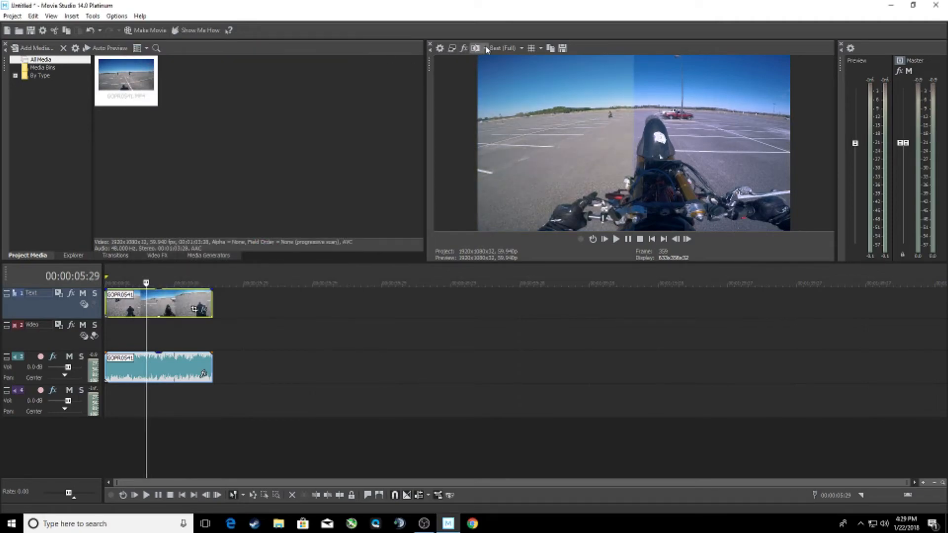
left_click(485, 48)
left_click(502, 96)
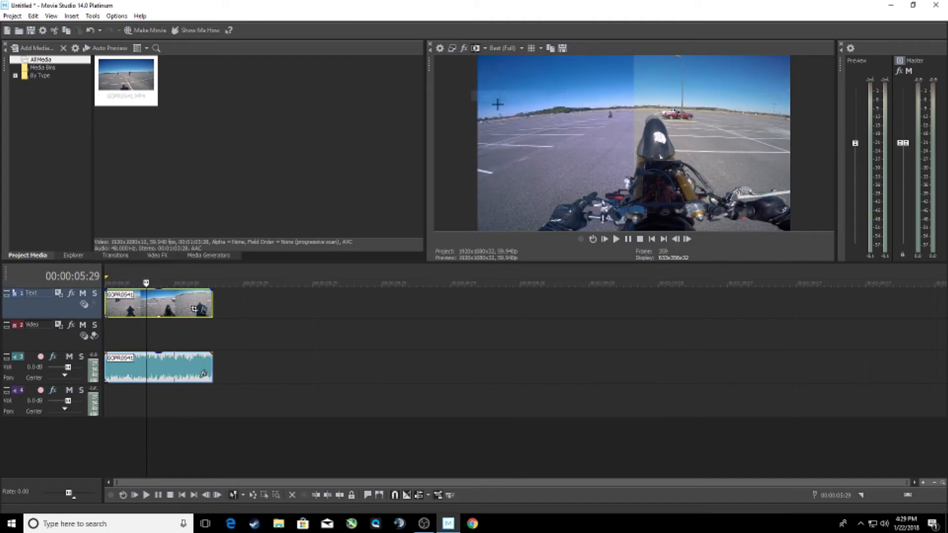
left_click(477, 49)
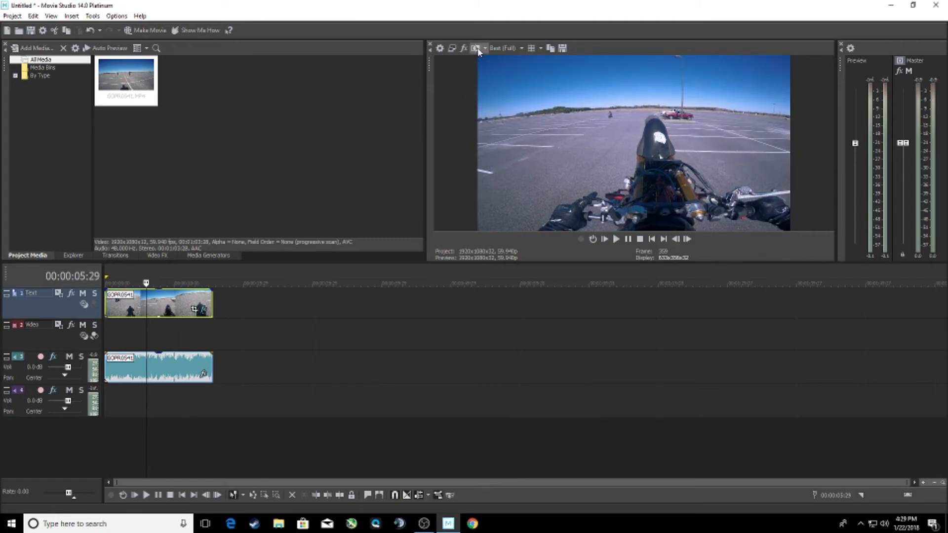